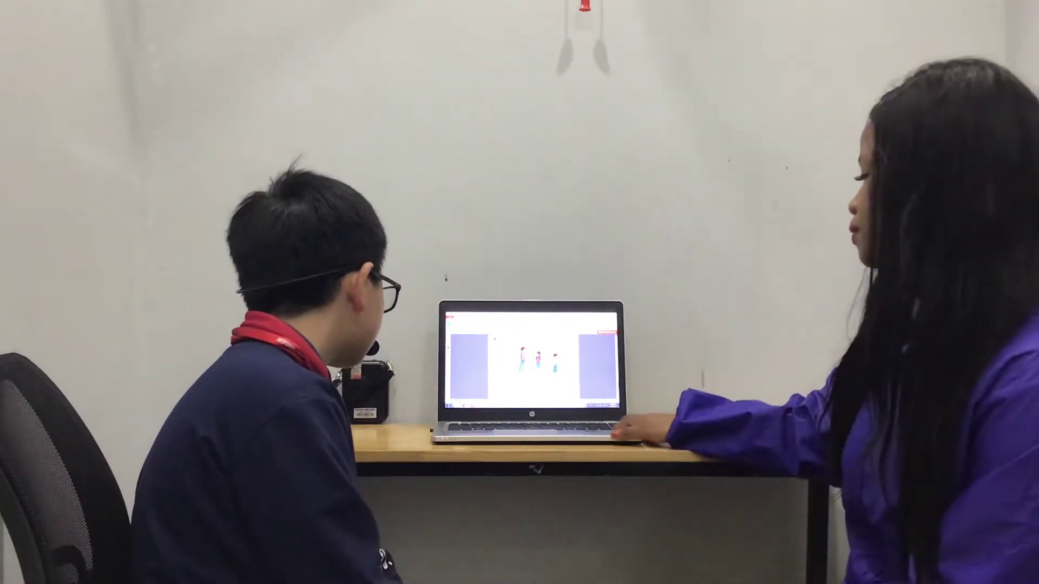
{"action": "key", "text": "Right"}
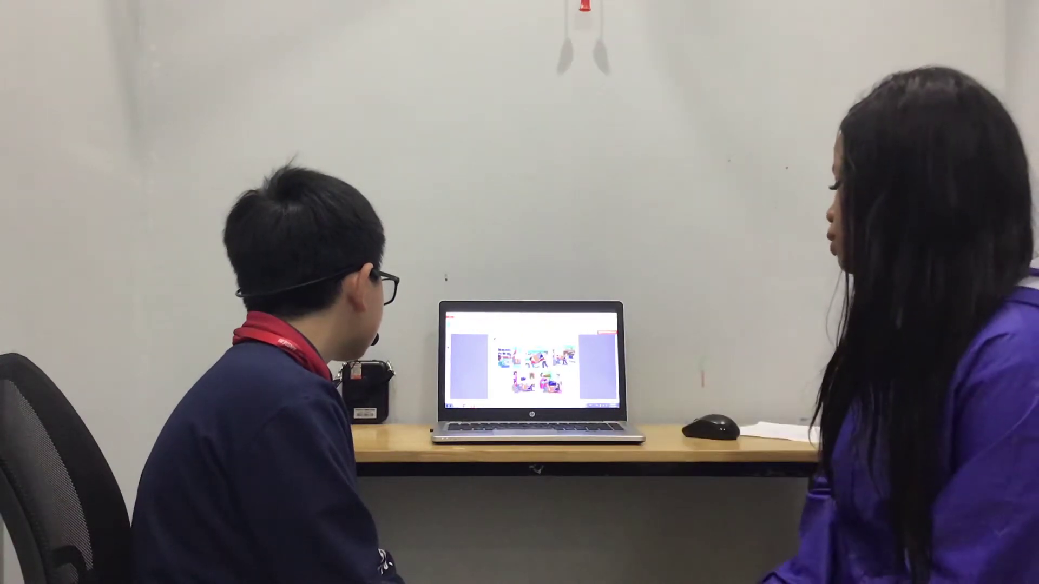